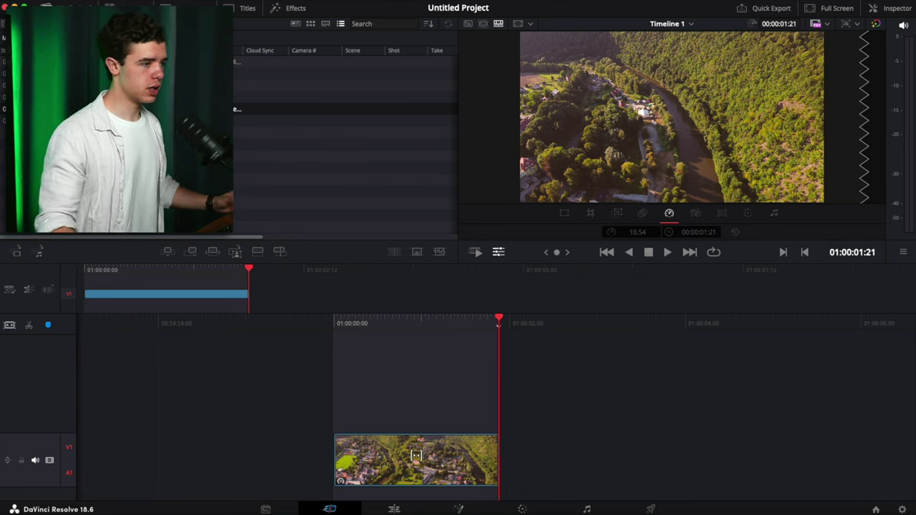
# - Turn on retime controls for the drone clip on the Edit page
pyautogui.click(387, 508)
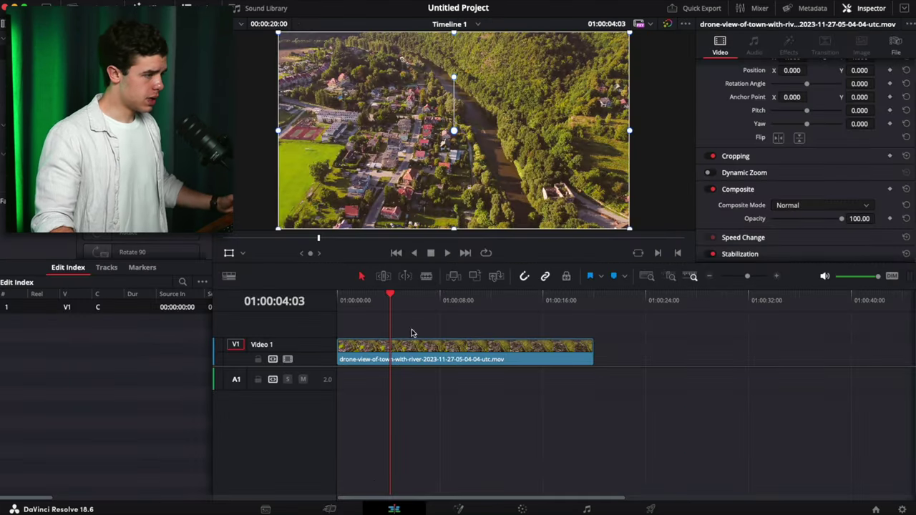
pyautogui.rightClick(403, 350)
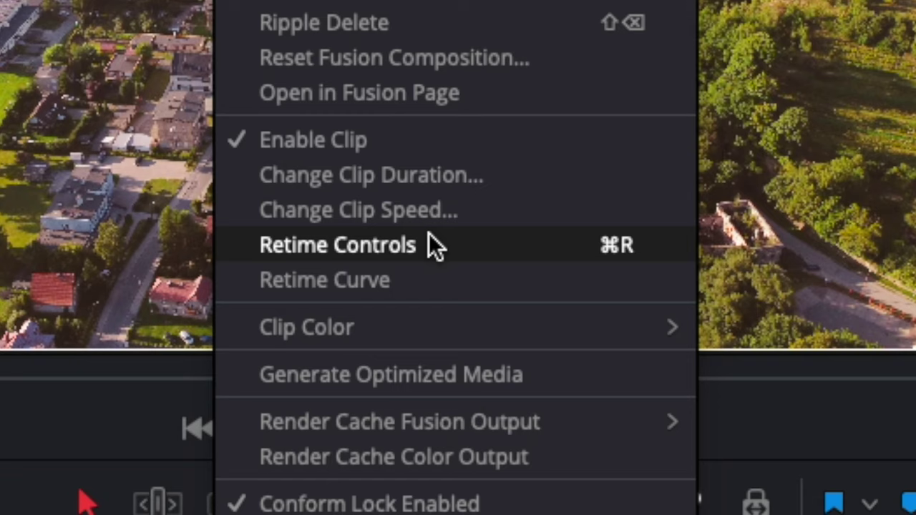
pyautogui.click(467, 196)
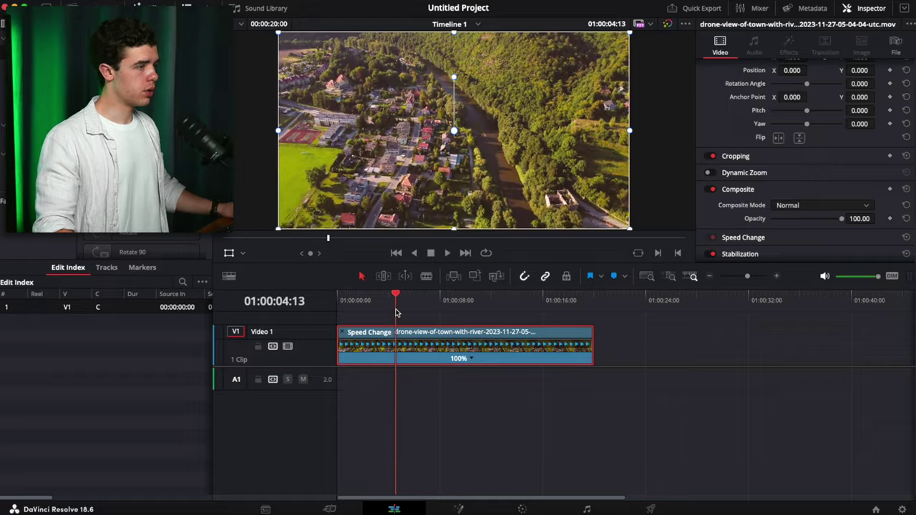
# - Add two speed points marking the start and end of the speed ramp
pyautogui.moveTo(393, 307)
pyautogui.mouseDown()
pyautogui.moveTo(360, 308)
pyautogui.moveTo(380, 308)
pyautogui.moveTo(395, 325)
pyautogui.mouseUp()
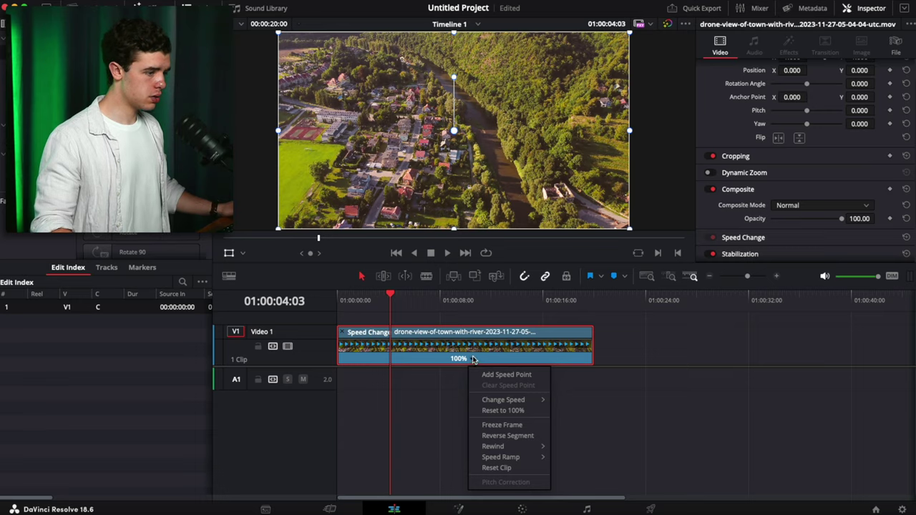
pyautogui.click(506, 375)
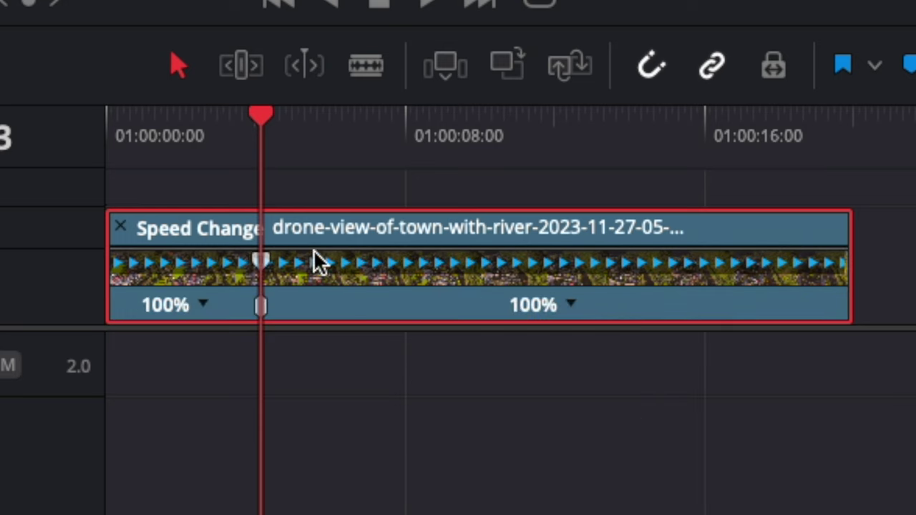
pyautogui.press('space')
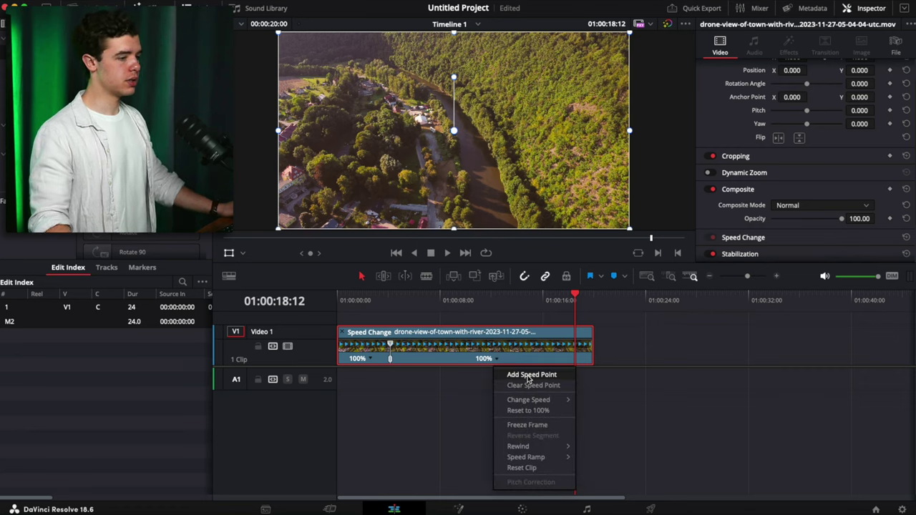
pyautogui.click(530, 375)
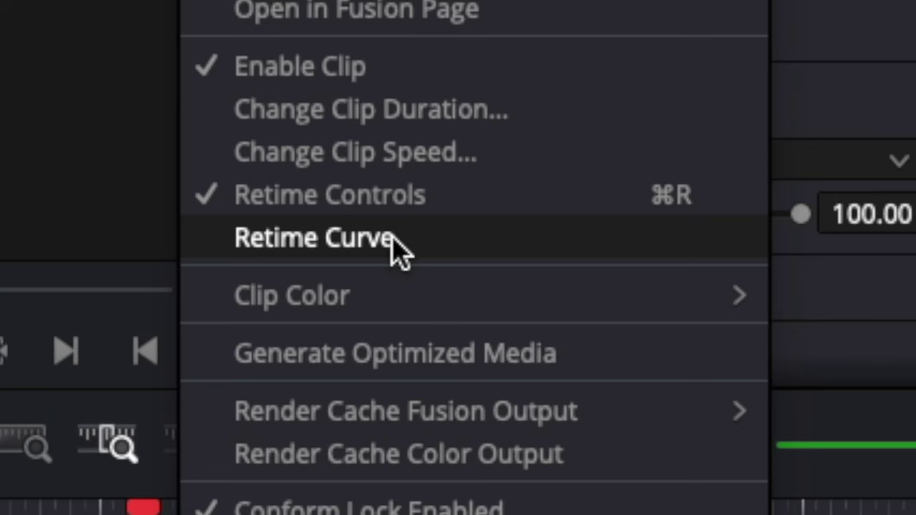
# - Show the drone clip's retime curve and drag the bezier handle to ease the ramp
pyautogui.click(396, 240)
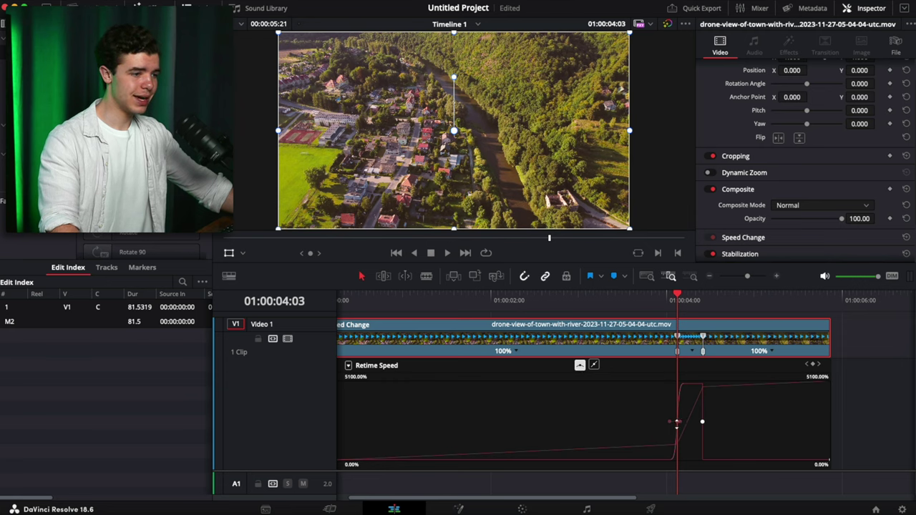
pyautogui.moveTo(679, 421); pyautogui.dragTo(663, 419)
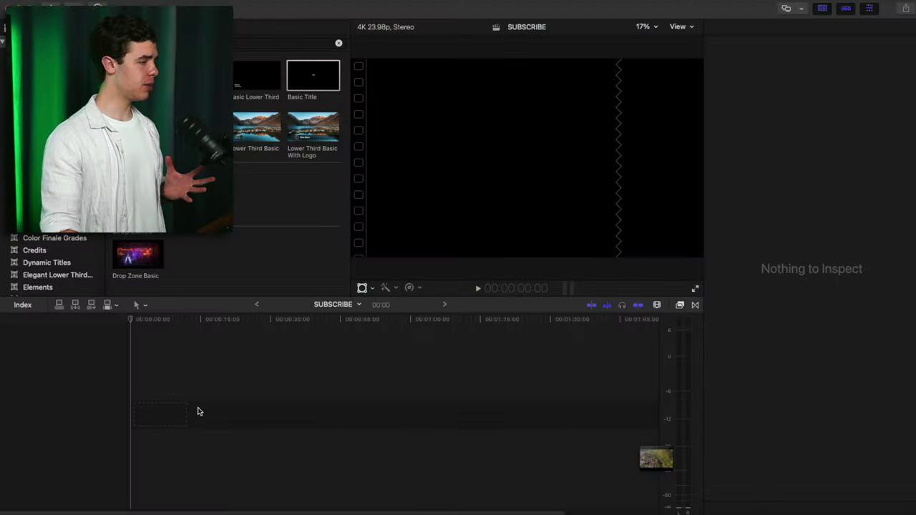
# - Place the drone clip at the start of the Final Cut Pro timeline
pyautogui.moveTo(196, 411); pyautogui.dragTo(175, 417)
pyautogui.press('super+4')
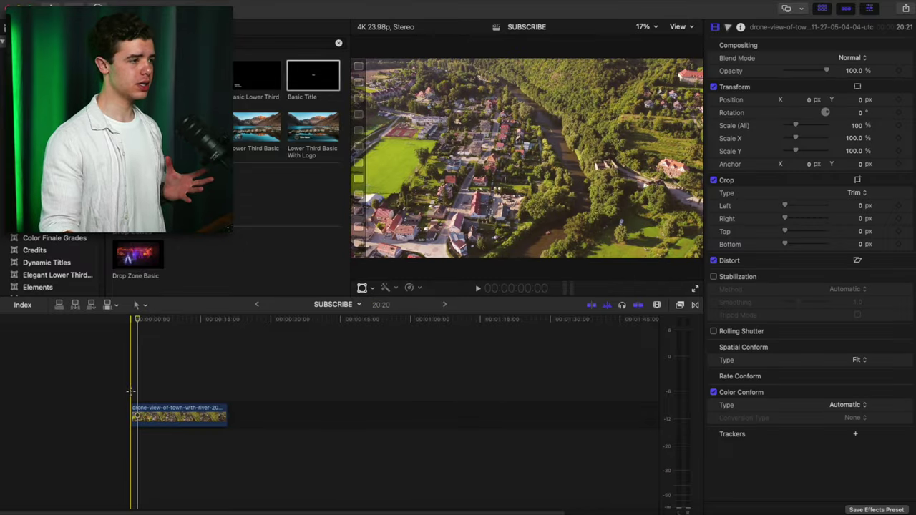
pyautogui.click(145, 416)
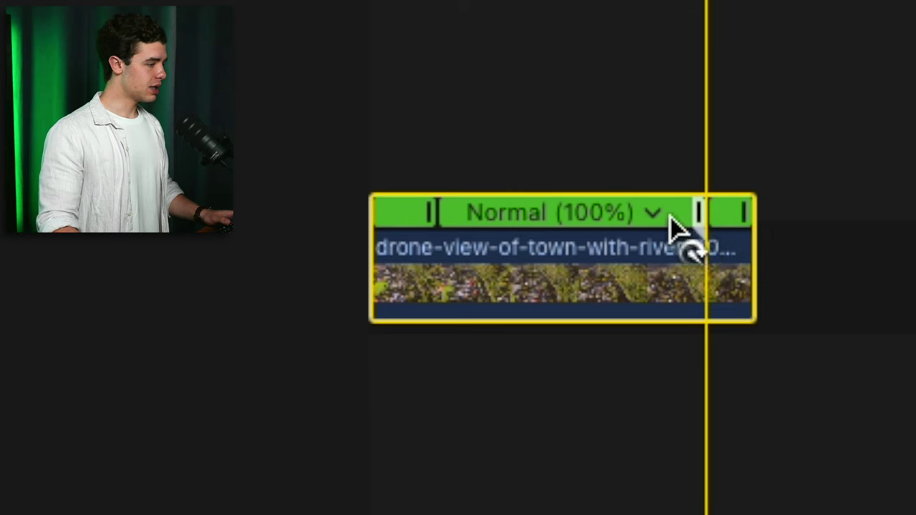
# - Speed up the clip's middle retime segment and play back the ramp from the start
pyautogui.moveTo(670, 217); pyautogui.dragTo(464, 230)
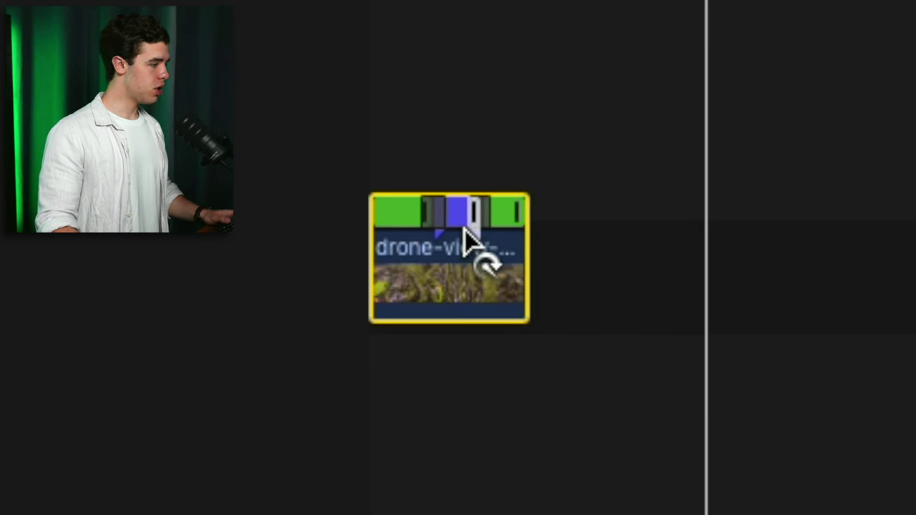
pyautogui.click(434, 114)
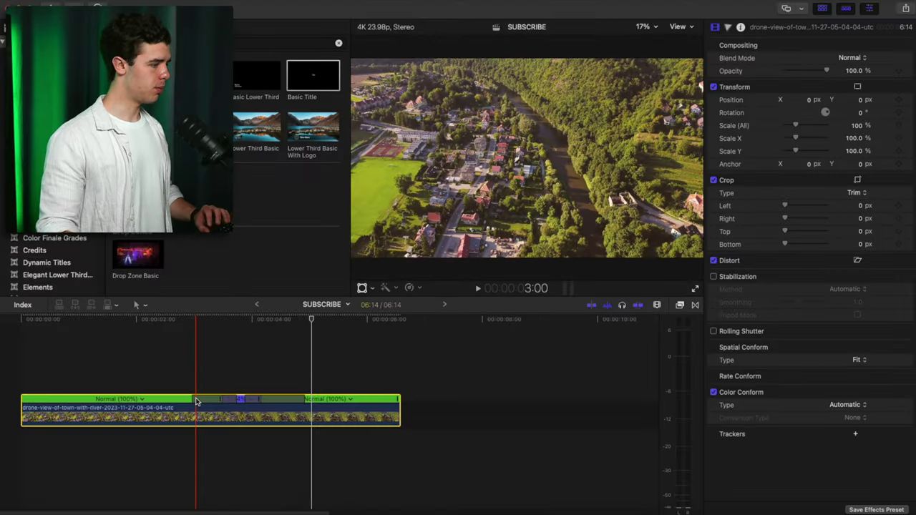
pyautogui.press('space')
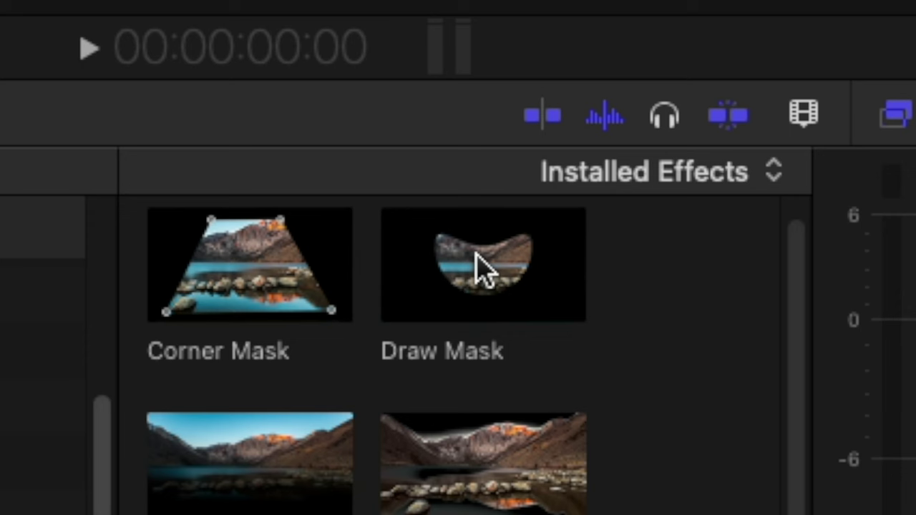
# - Draw a closed mask around the raised hand on the upper IMG_3173 copy, then deselect
pyautogui.doubleClick(483, 269)
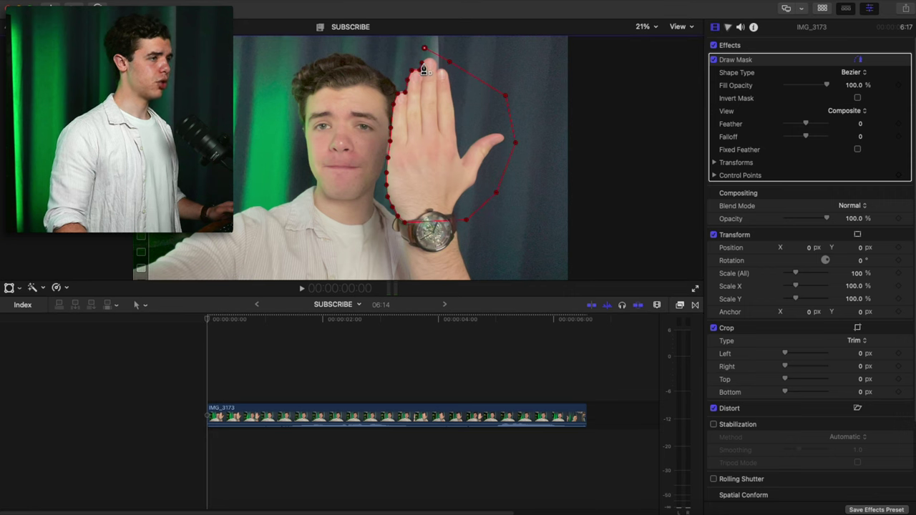
pyautogui.click(423, 66)
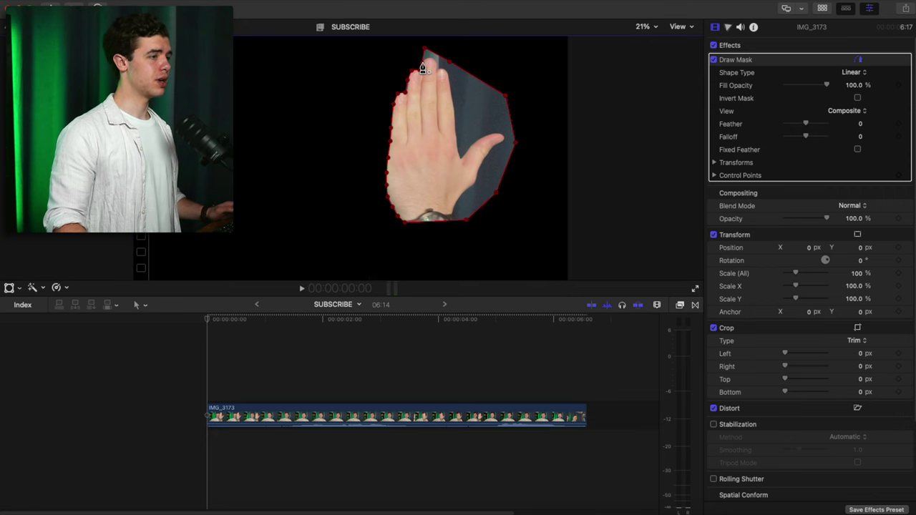
pyautogui.press('super+v')
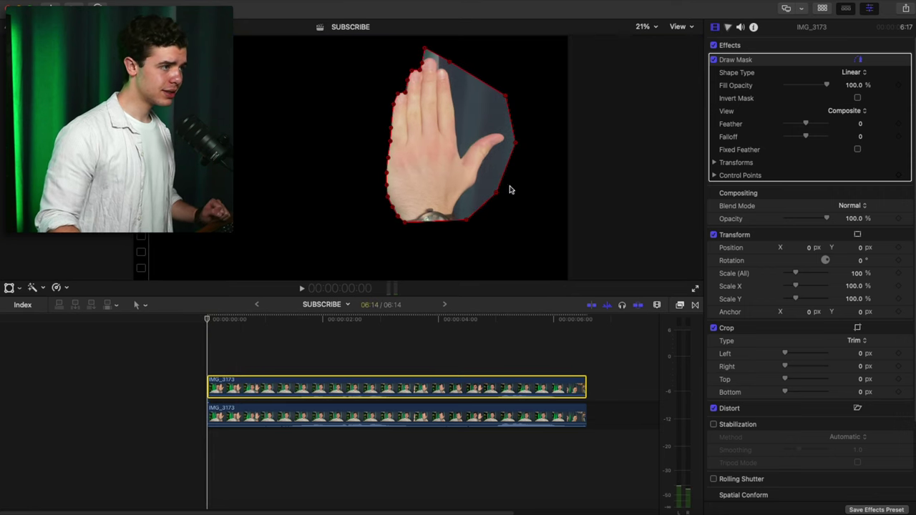
pyautogui.click(781, 59)
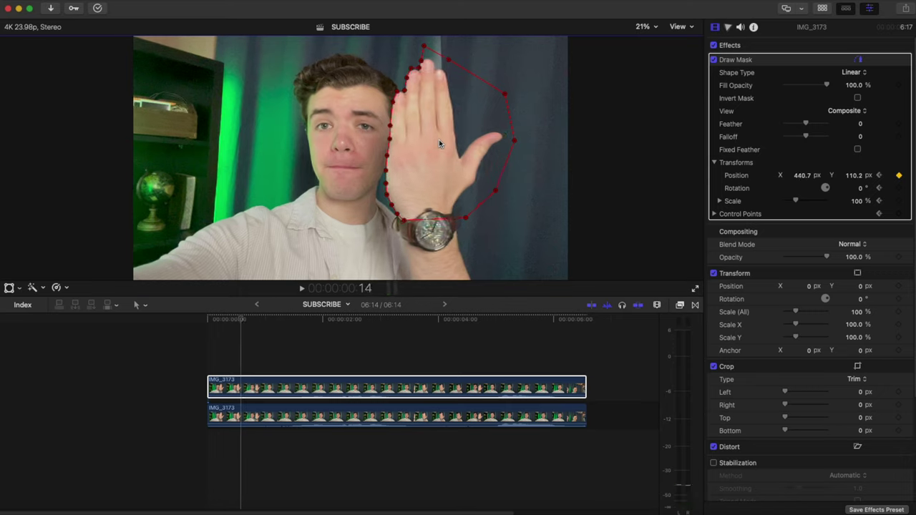
pyautogui.moveTo(439, 140); pyautogui.dragTo(651, 156)
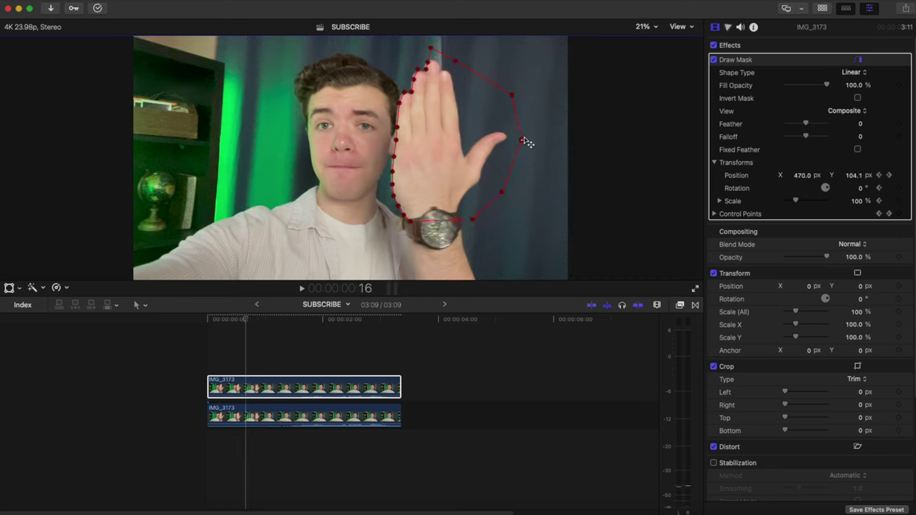
pyautogui.click(201, 358)
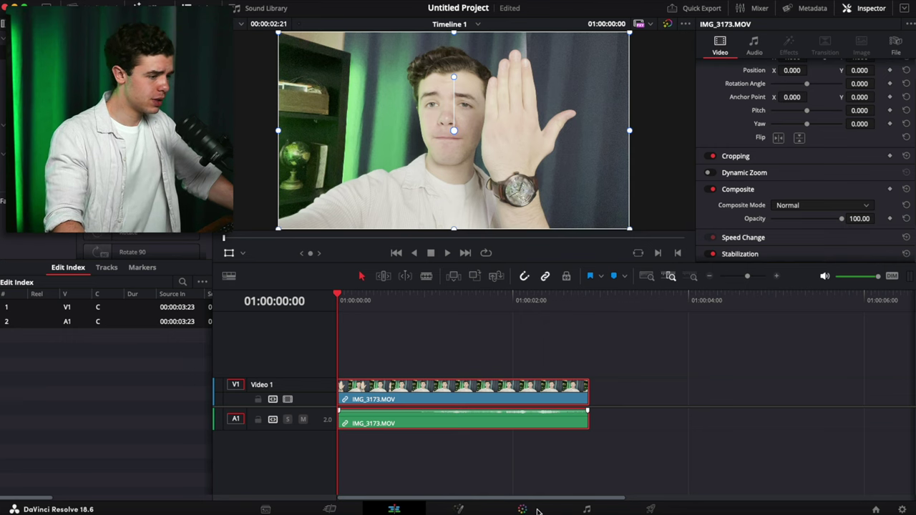
# - Bring up node 01 of IMG_3173.MOV on the Color page
pyautogui.click(523, 509)
pyautogui.rightClick(716, 108)
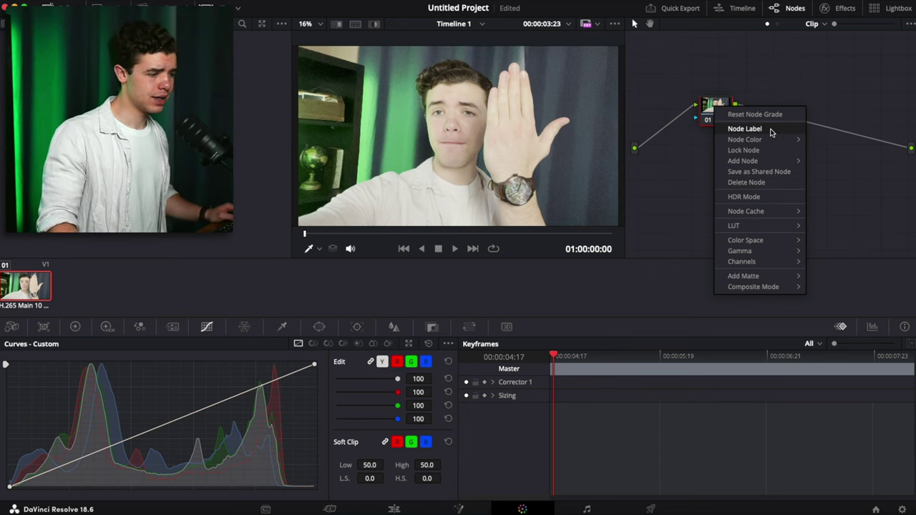
pyautogui.click(460, 508)
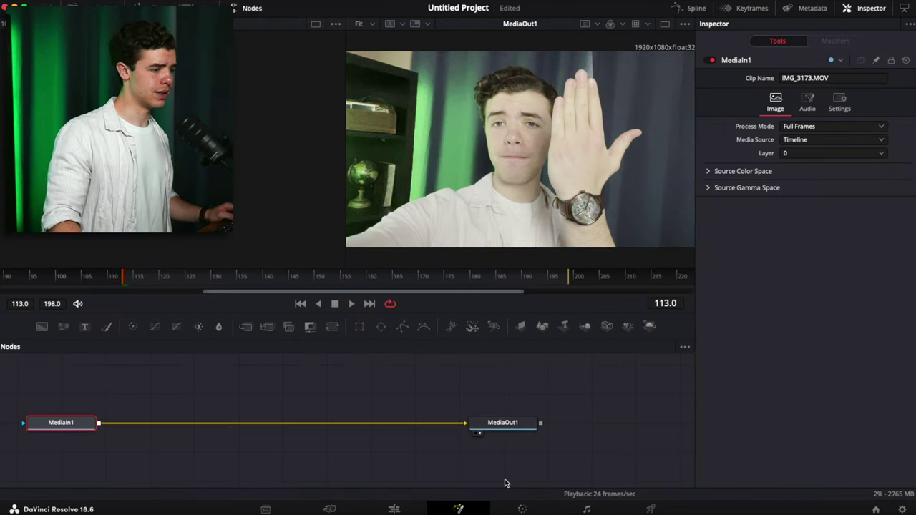
pyautogui.click(530, 508)
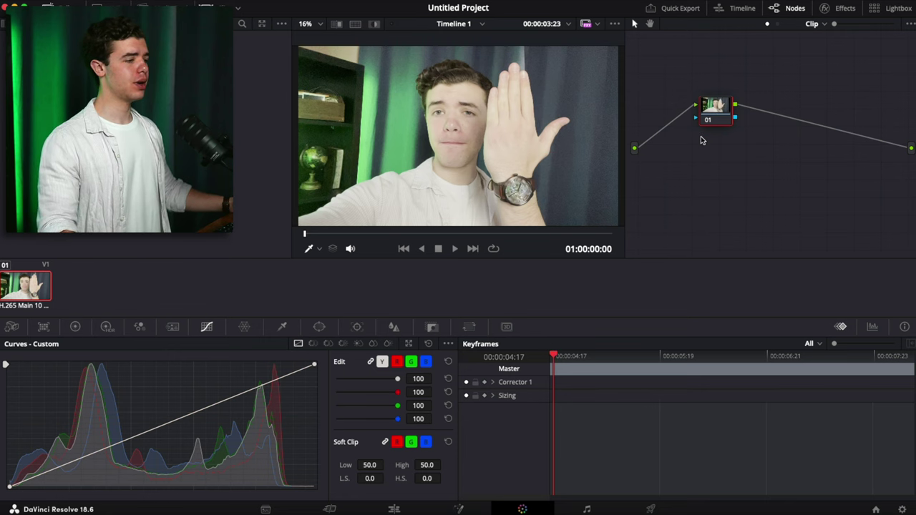
# - Trace a Pen window around the raised hand and track it forward
pyautogui.click(319, 329)
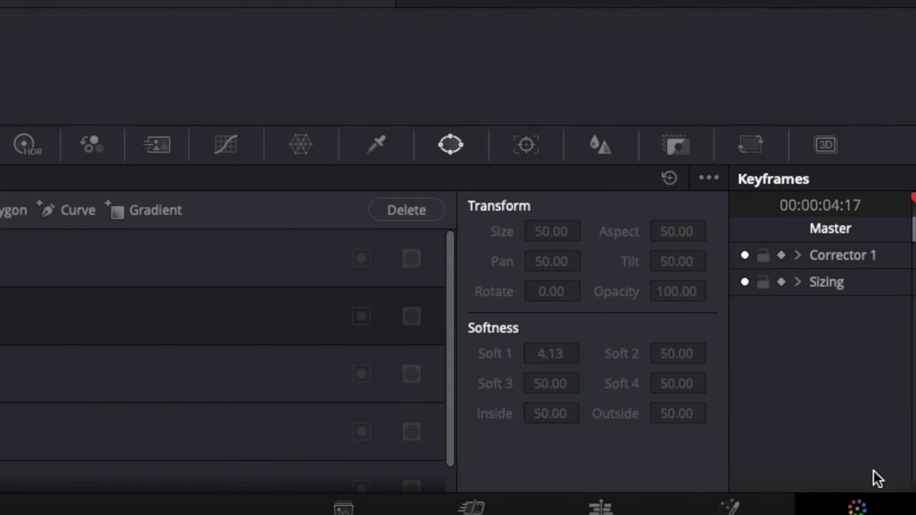
pyautogui.scroll(-1, 56, 451)
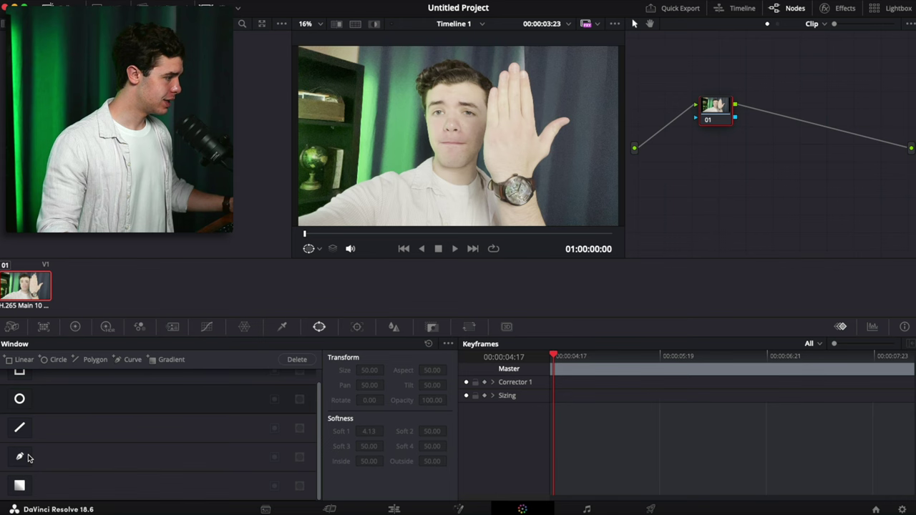
pyautogui.click(20, 457)
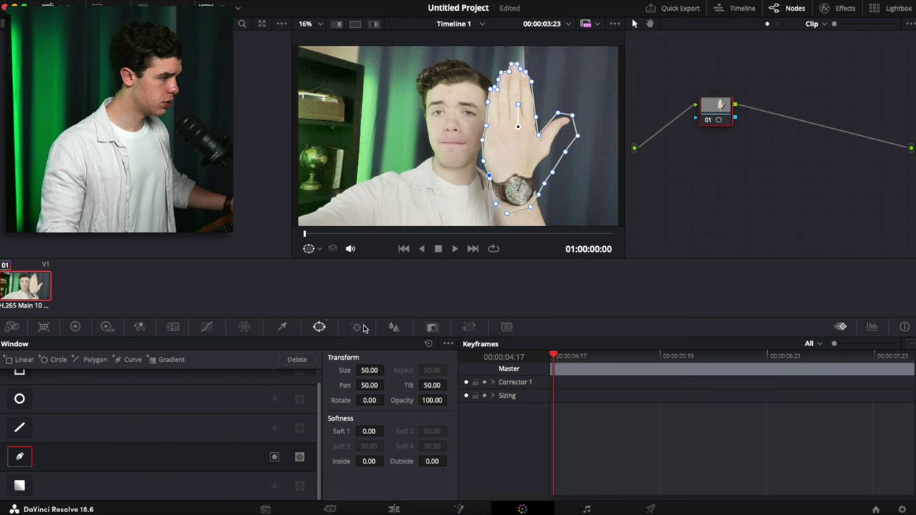
pyautogui.click(358, 327)
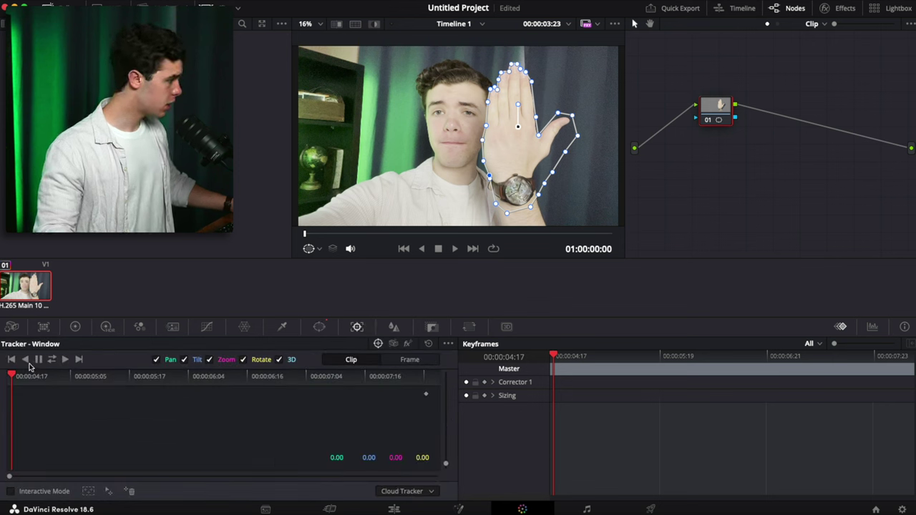
pyautogui.click(65, 360)
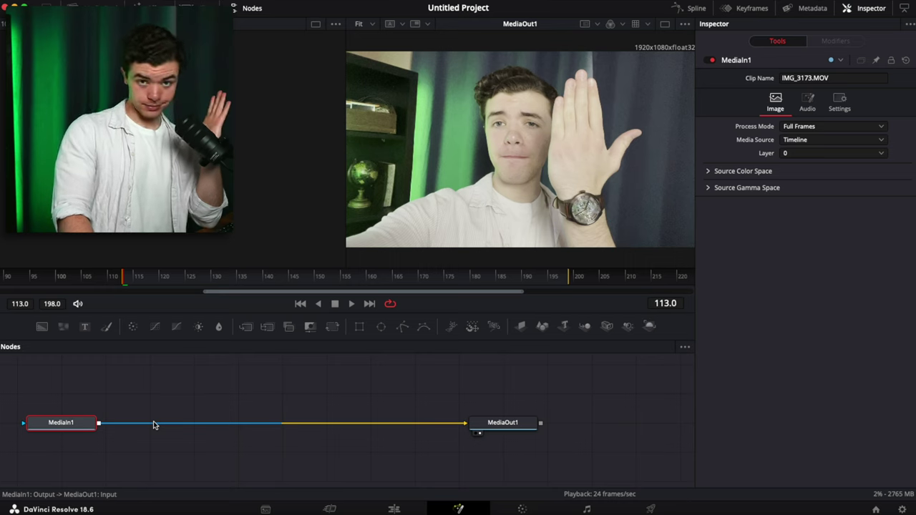
# - Dismiss the Fusion Add Tool menu without adding a tool and return to the Color page
pyautogui.rightClick(153, 425)
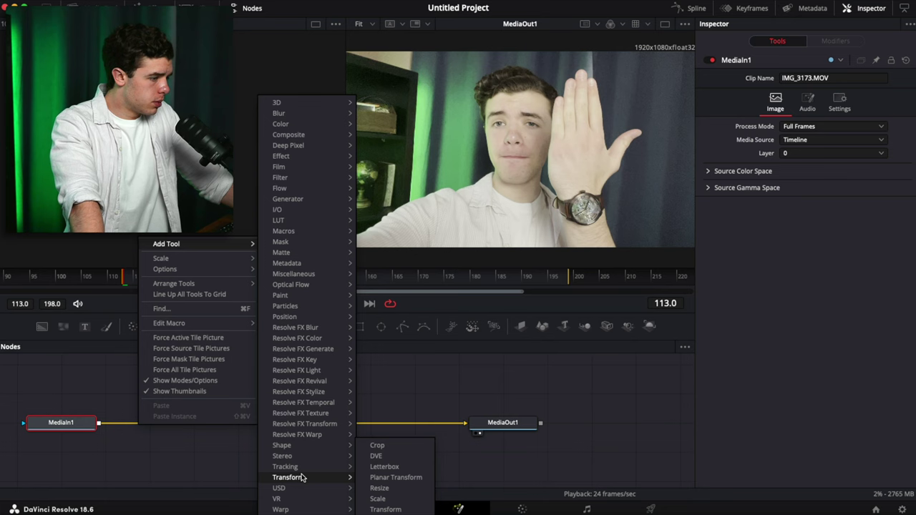
pyautogui.click(488, 496)
pyautogui.click(533, 508)
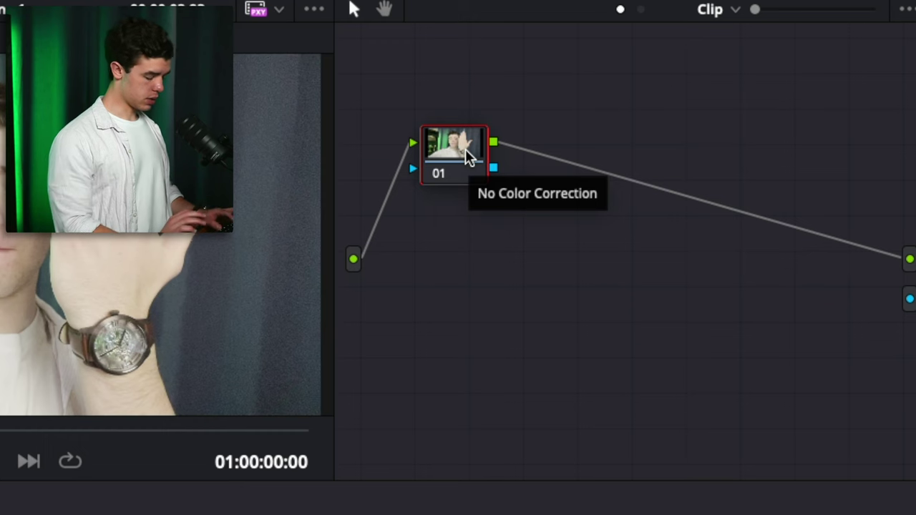
# - Add serial node 02 after node 01 with Alt+S
pyautogui.hotkey('alt', 's')
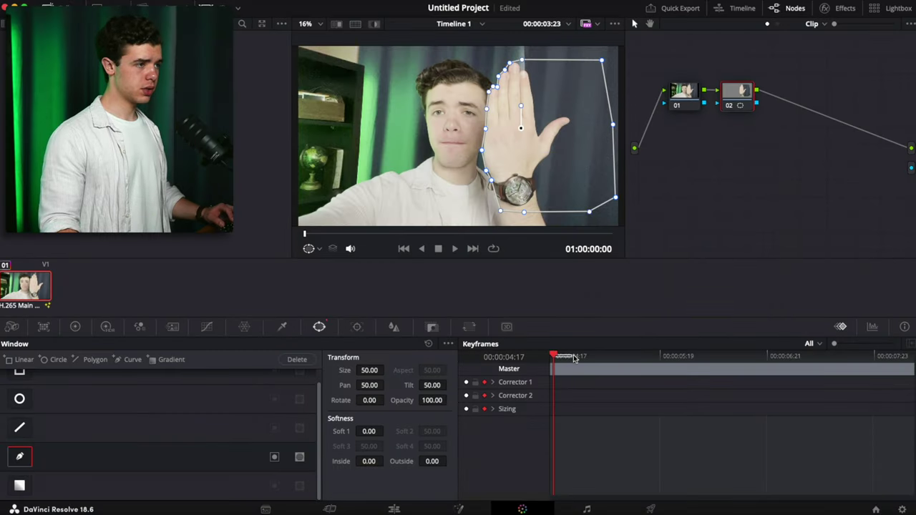
# - Match node 02's window to the hand frame by frame, review it, and route it to the alpha output
pyautogui.press('Right')
pyautogui.press('Right')
pyautogui.press('Right')
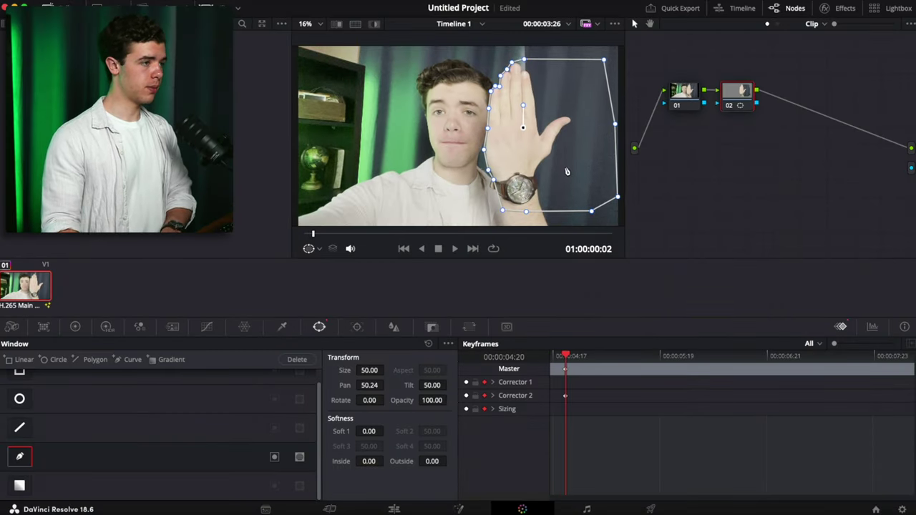
pyautogui.press('Right')
pyautogui.press('Right')
pyautogui.press('Right')
pyautogui.press('Right')
pyautogui.press('Right')
pyautogui.press('Right')
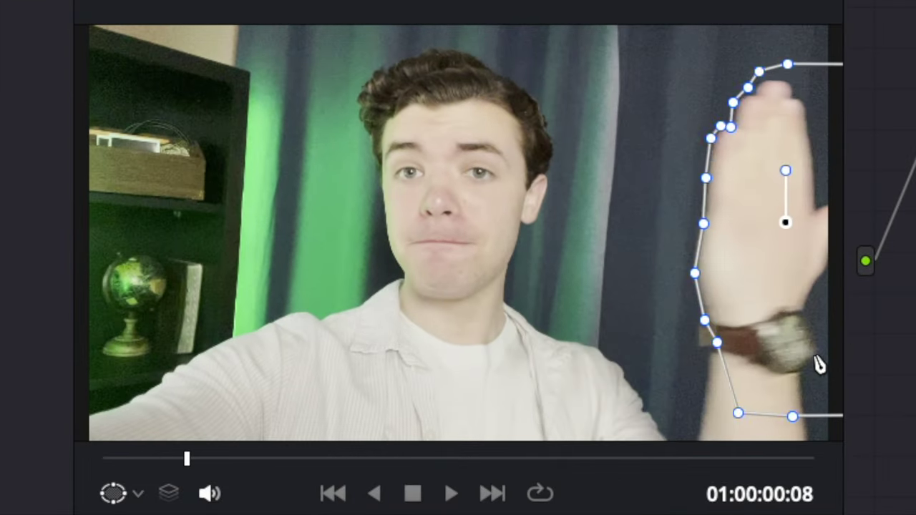
pyautogui.press('space')
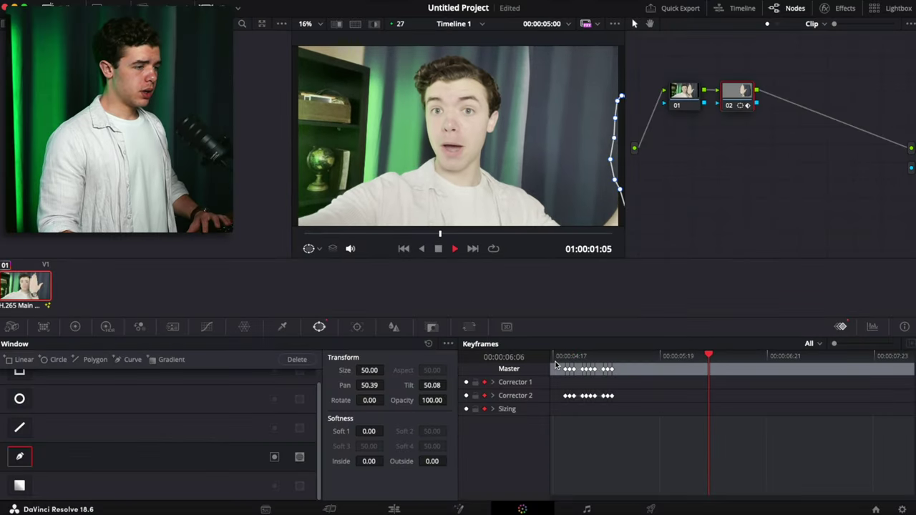
pyautogui.moveTo(556, 365); pyautogui.dragTo(582, 356)
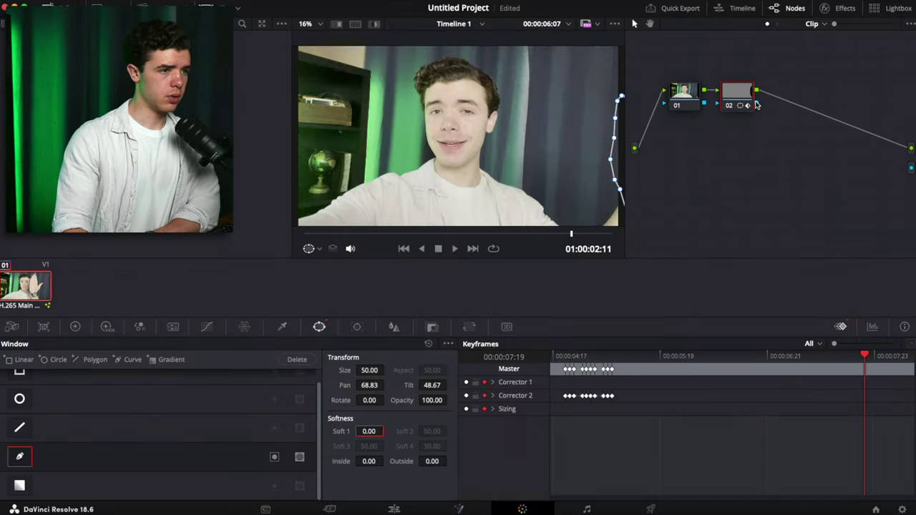
pyautogui.moveTo(757, 105); pyautogui.dragTo(912, 170)
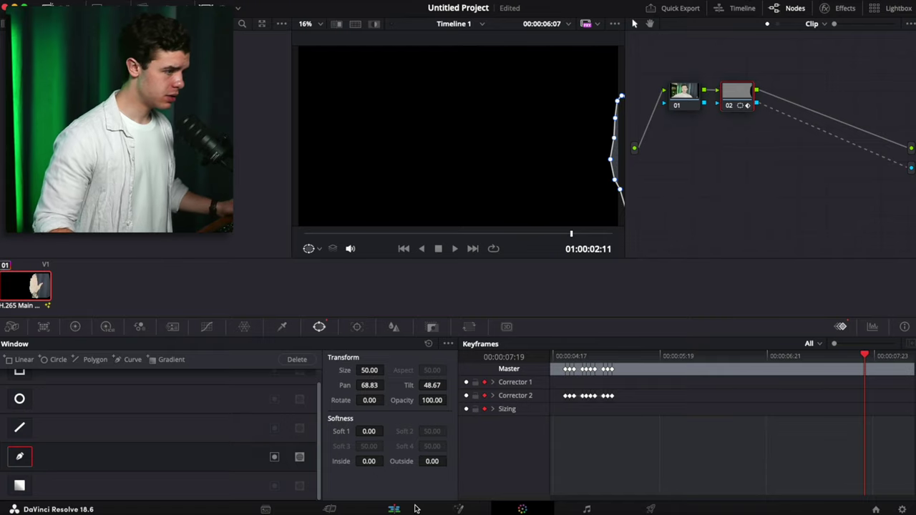
pyautogui.click(410, 505)
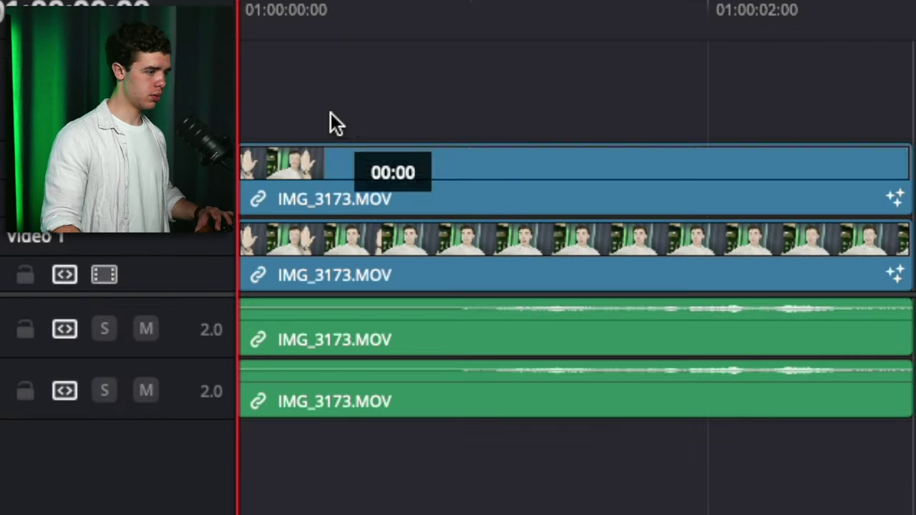
# - Alt-drag a copy of IMG_3173.MOV onto Video 2 directly above the original
pyautogui.moveTo(331, 112); pyautogui.dragTo(331, 170)
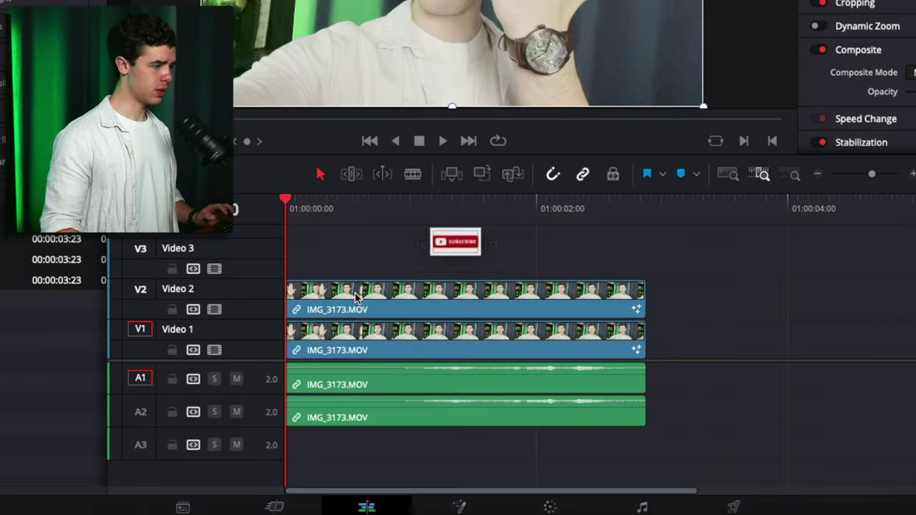